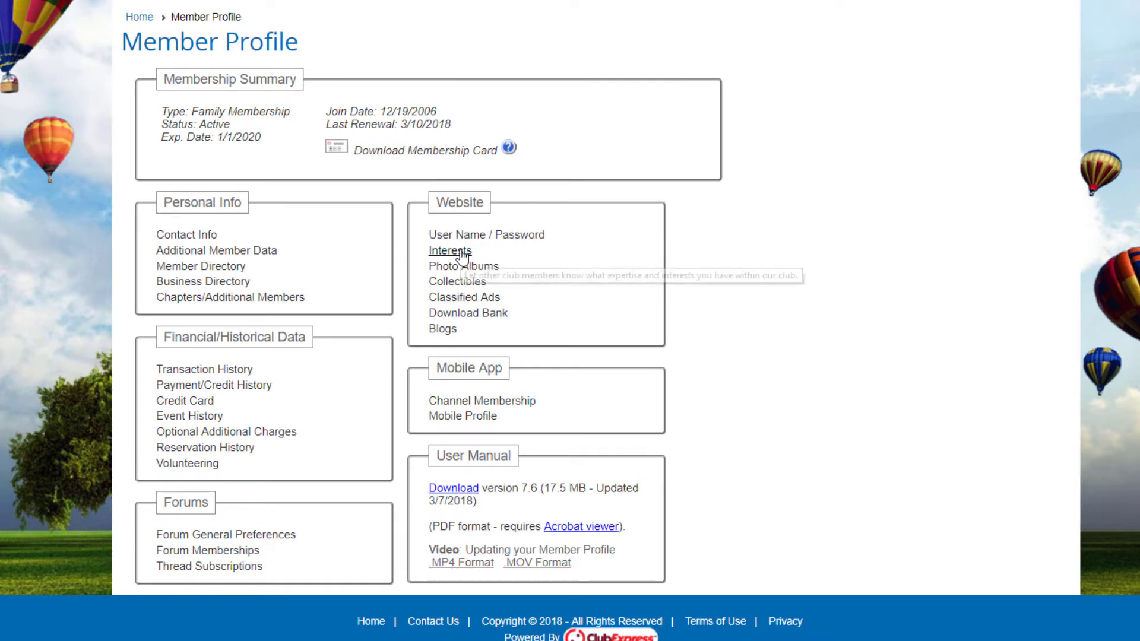
# Open the member profile's interests and review the Fly-In Photo Contest page down to its submission form link
pyautogui.click(462, 251)
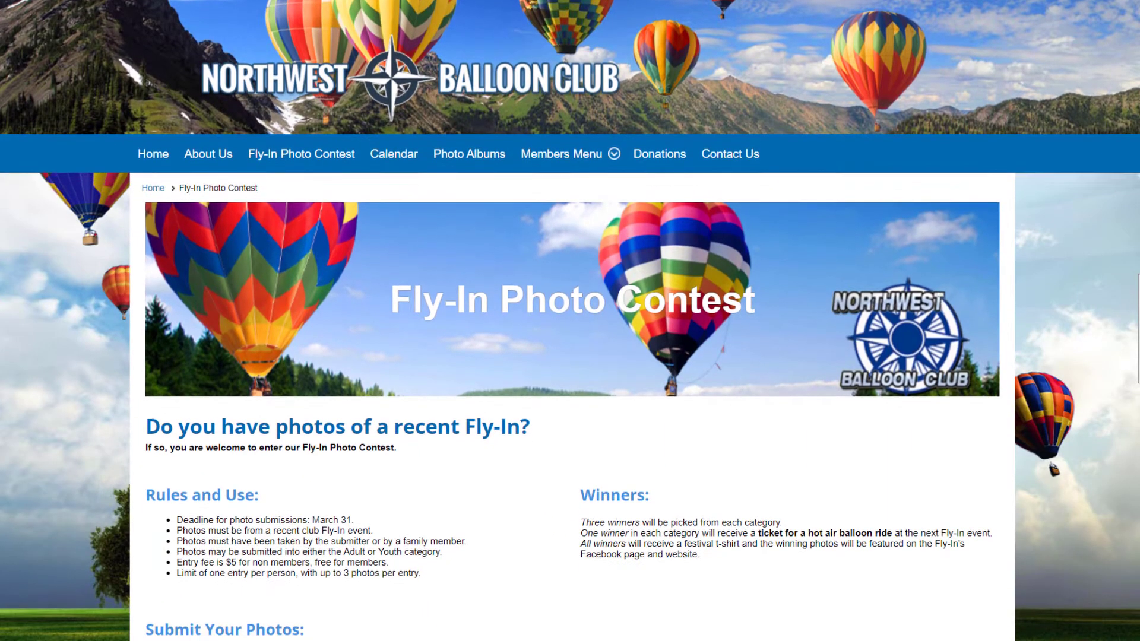
pyautogui.scroll(-1, 572, 320)
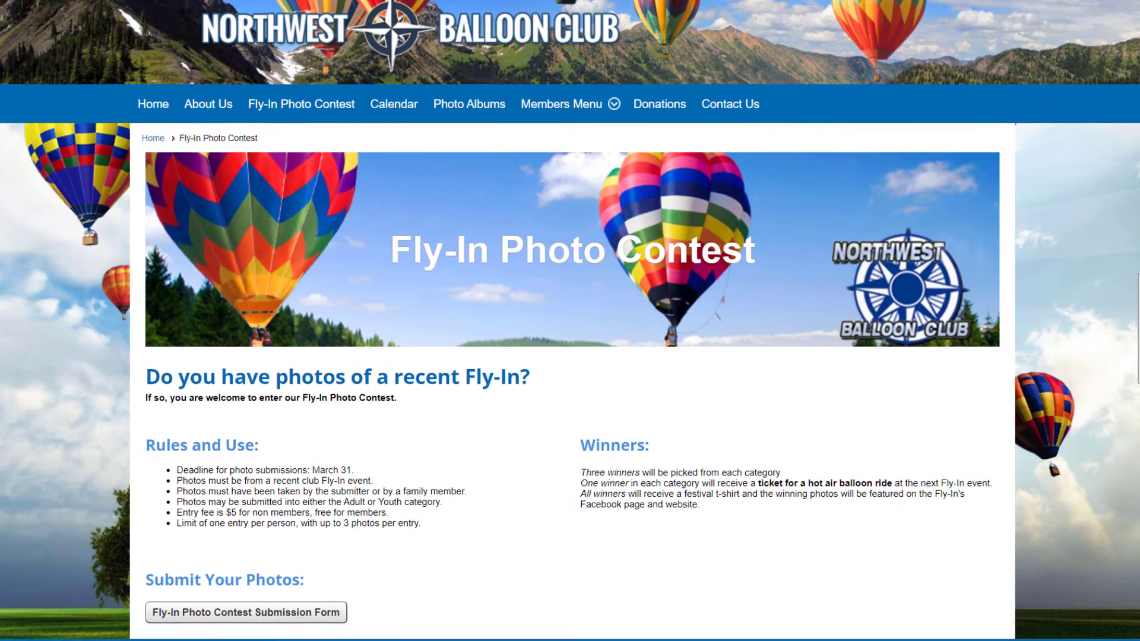
pyautogui.scroll(-1, 572, 321)
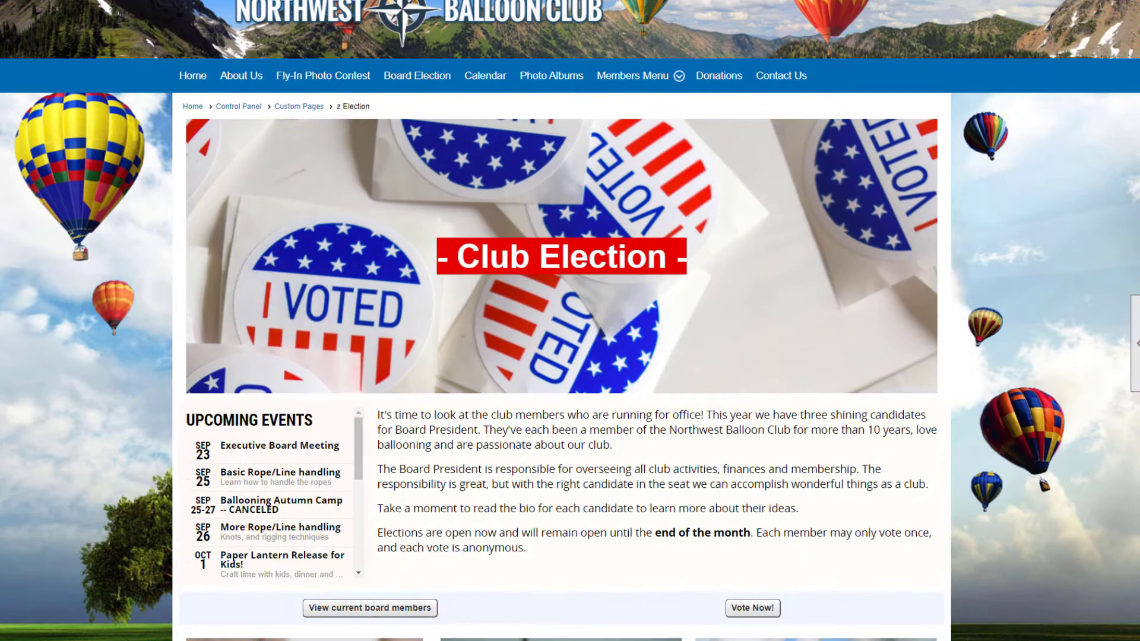
# Review the Club Election custom page from its banner down to the candidate photos
pyautogui.scroll(-1, 572, 321)
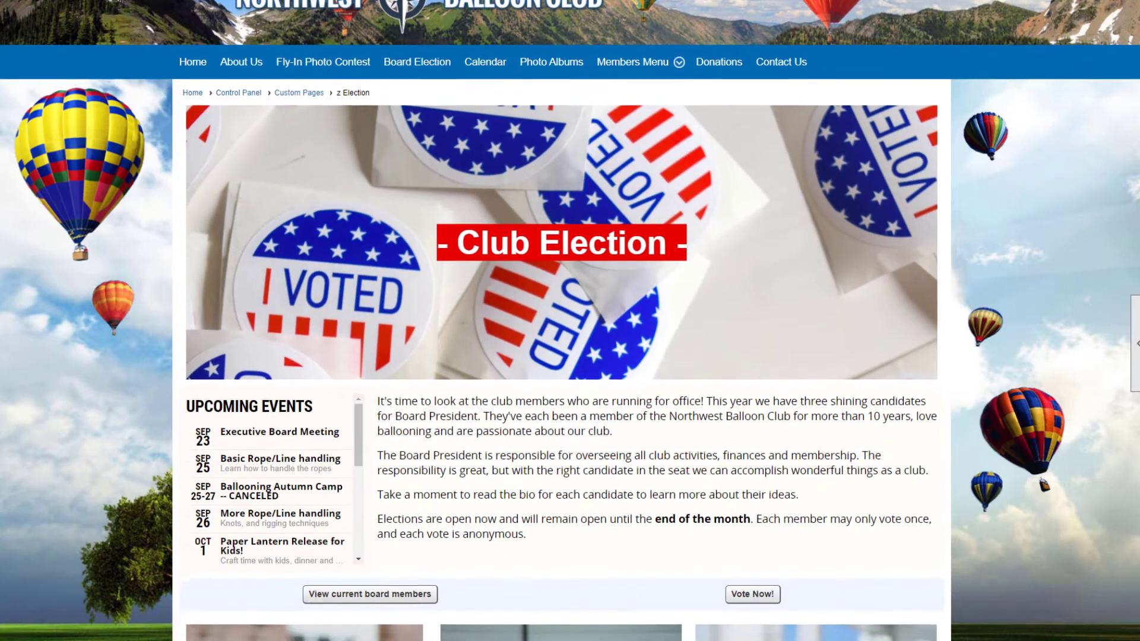
pyautogui.scroll(-1, 572, 321)
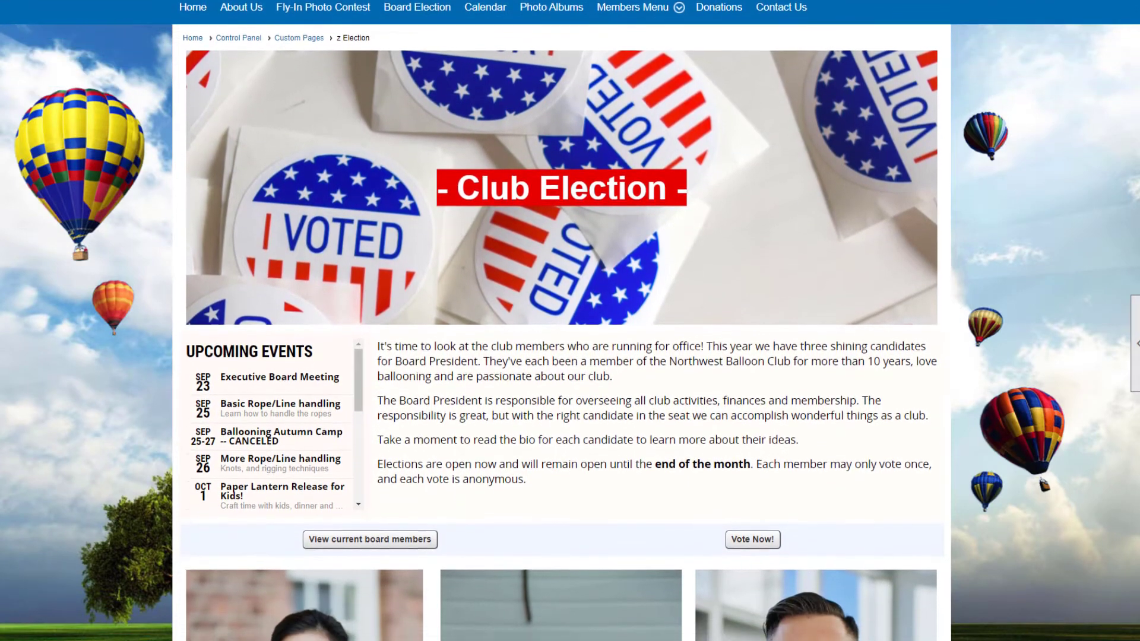
pyautogui.scroll(-1, 573, 320)
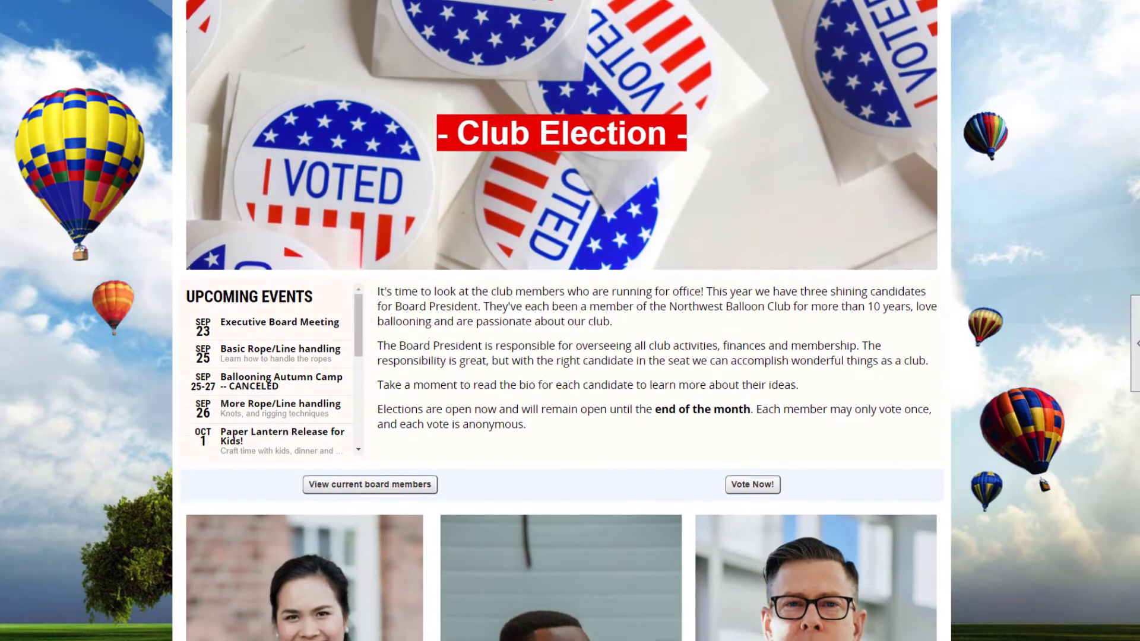
pyautogui.scroll(-1, 573, 320)
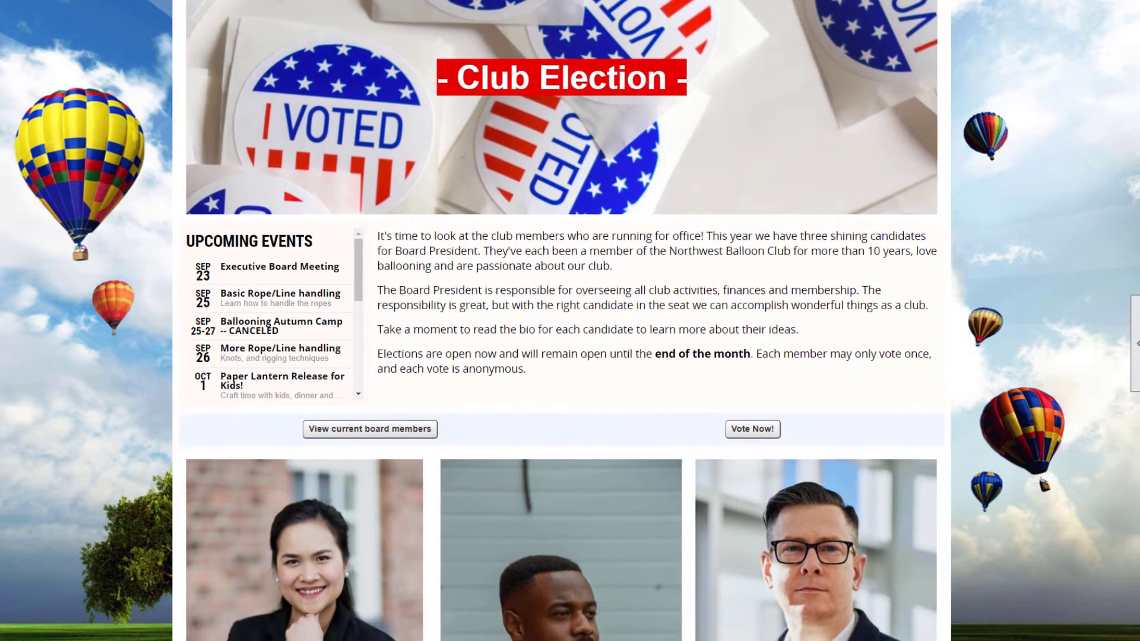
pyautogui.scroll(-1, 573, 321)
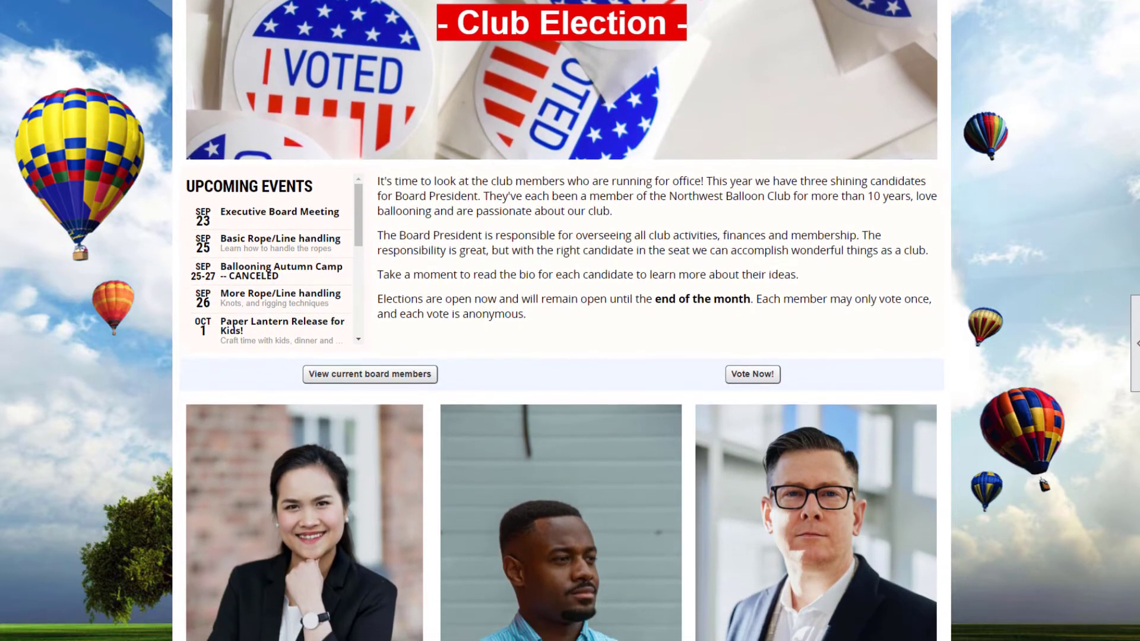
pyautogui.scroll(-1, 573, 320)
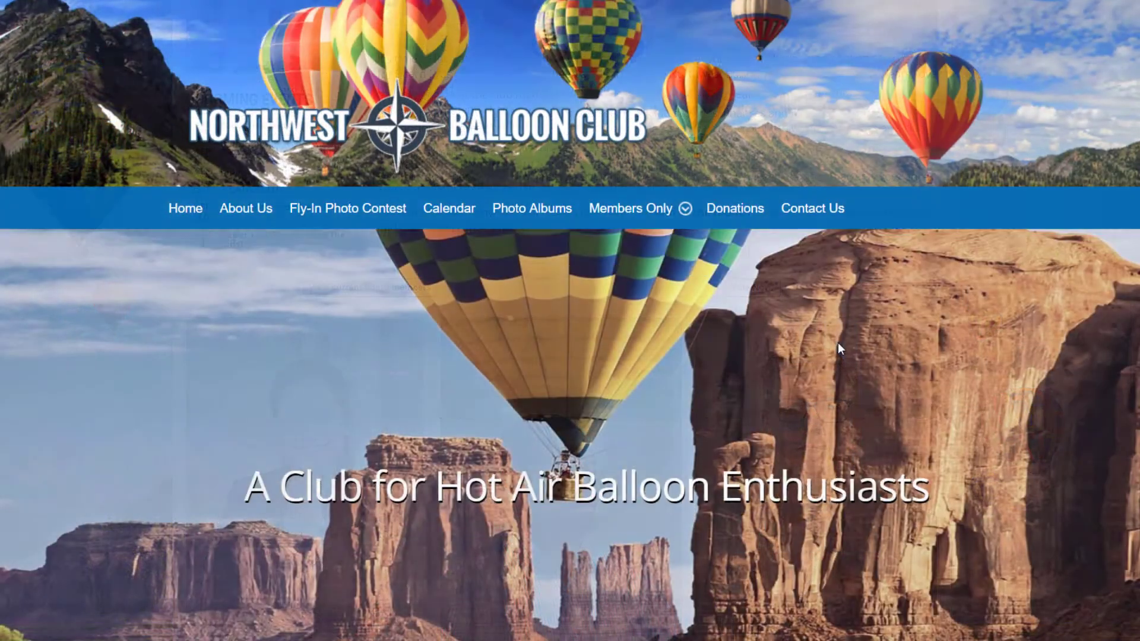
# Look through the balloon club's page of full-width images, including the History section and the text on getting involved in ballooning
pyautogui.scroll(-6, 796, 348)
pyautogui.scroll(-10, 794, 351)
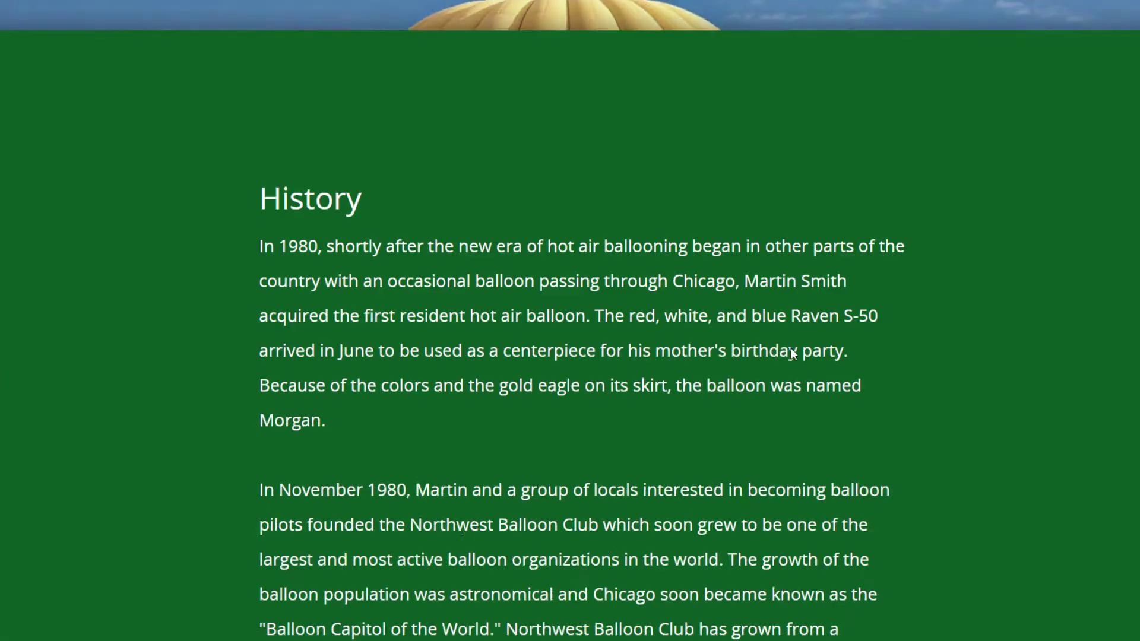
pyautogui.scroll(-10, 789, 354)
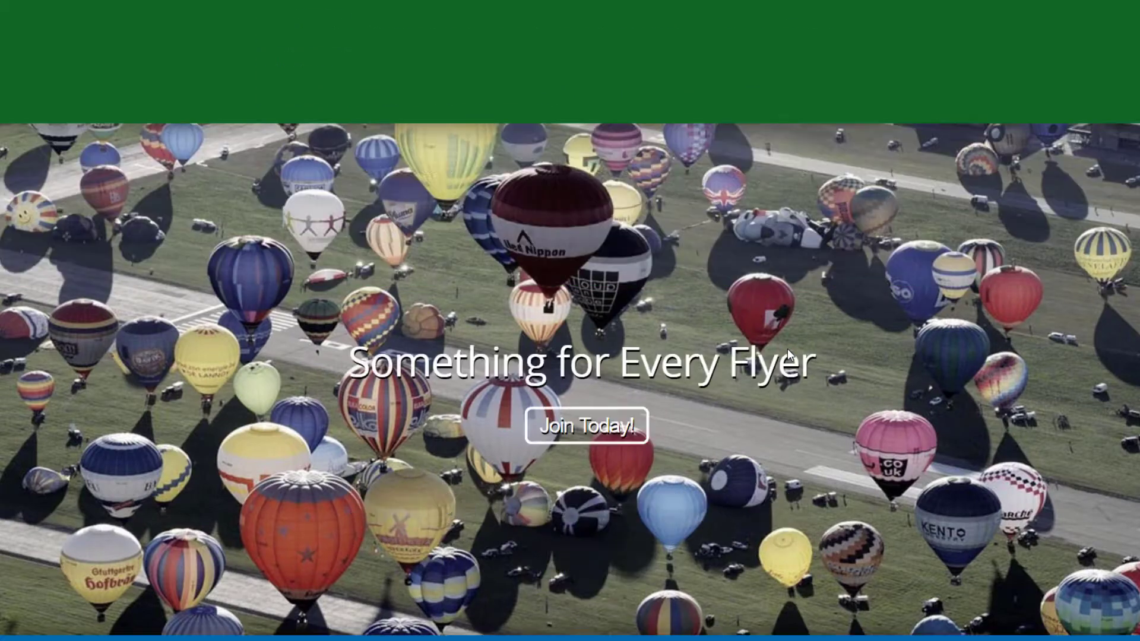
pyautogui.scroll(-10, 789, 355)
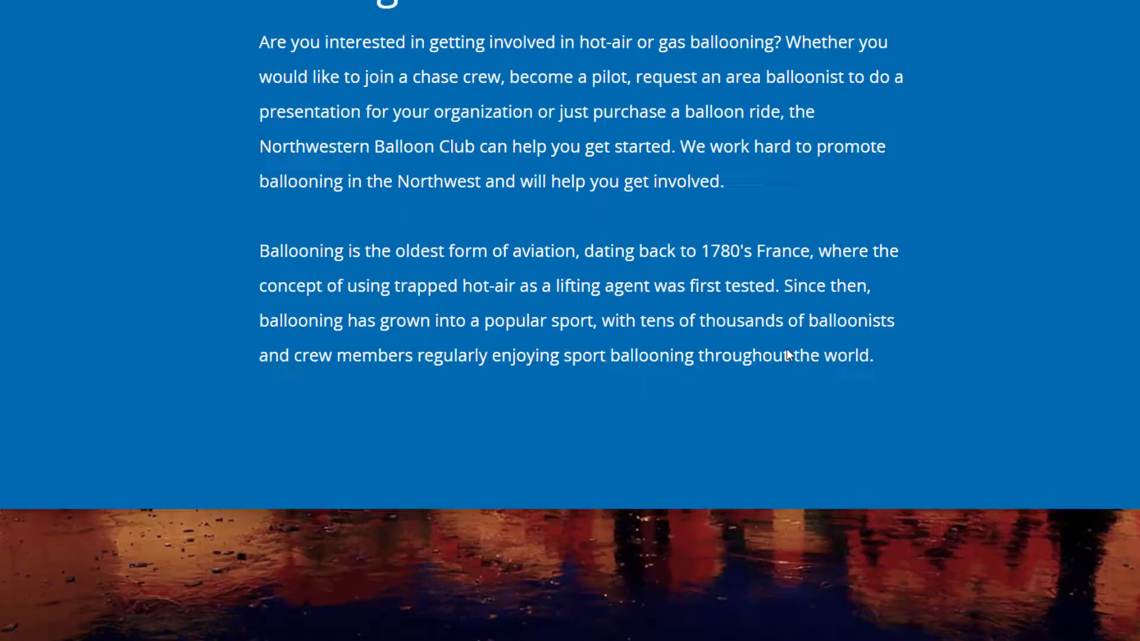
pyautogui.scroll(-5, 785, 351)
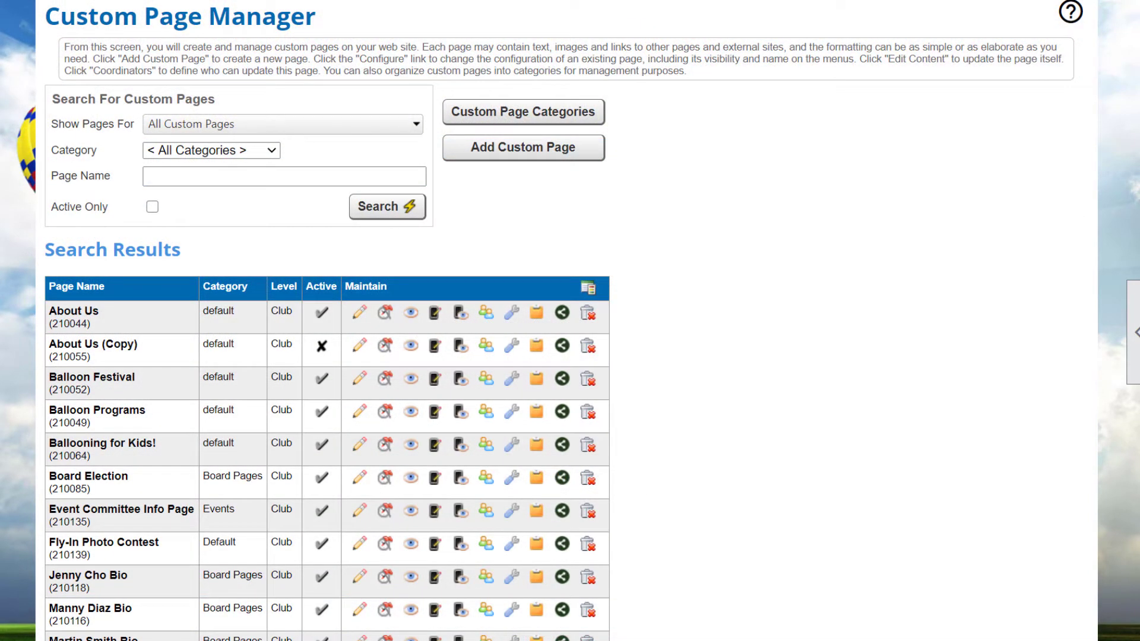
# Check the category and Show Pages For filter options in the custom page search
pyautogui.click(271, 151)
pyautogui.click(417, 125)
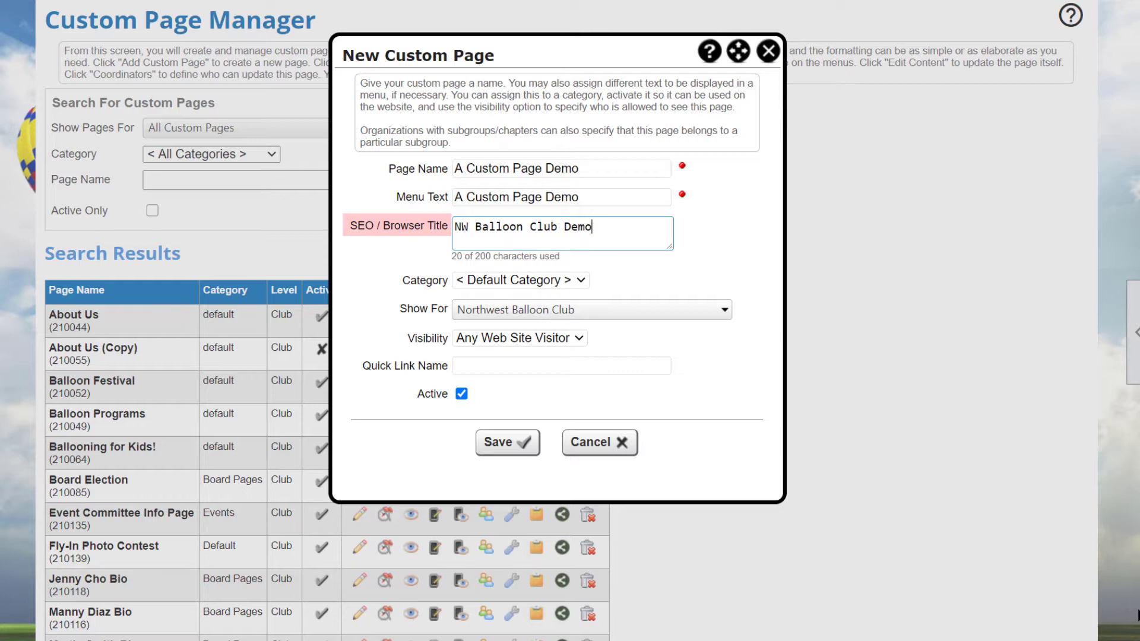
# Assign the new custom page to the Training category and set its quick link name to PageDemo
pyautogui.click(579, 281)
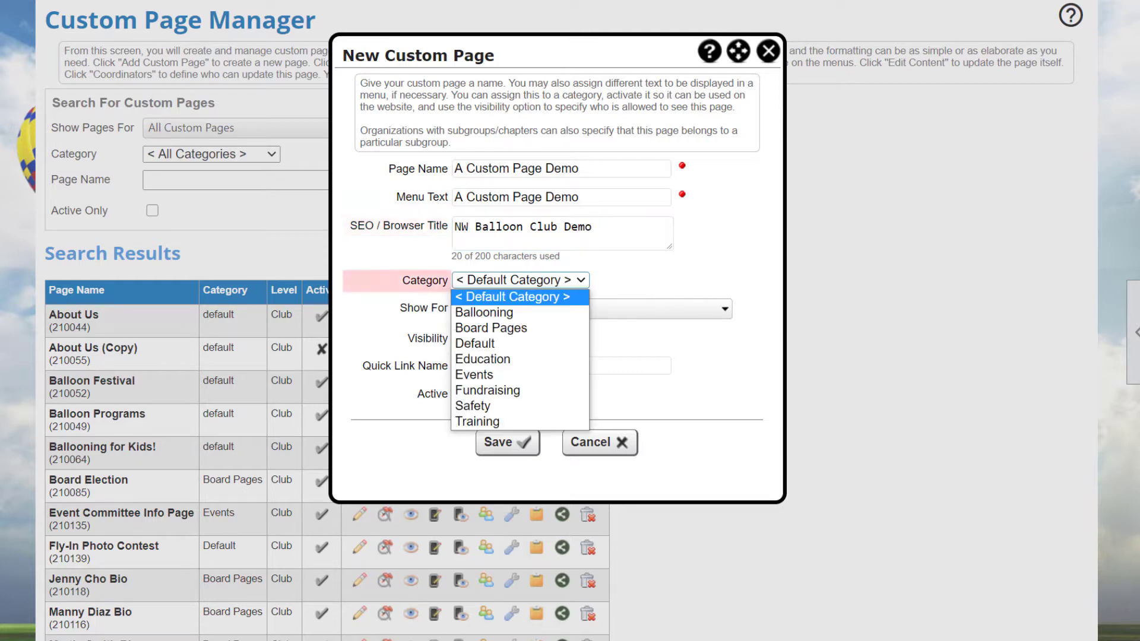
pyautogui.click(543, 422)
pyautogui.click(579, 338)
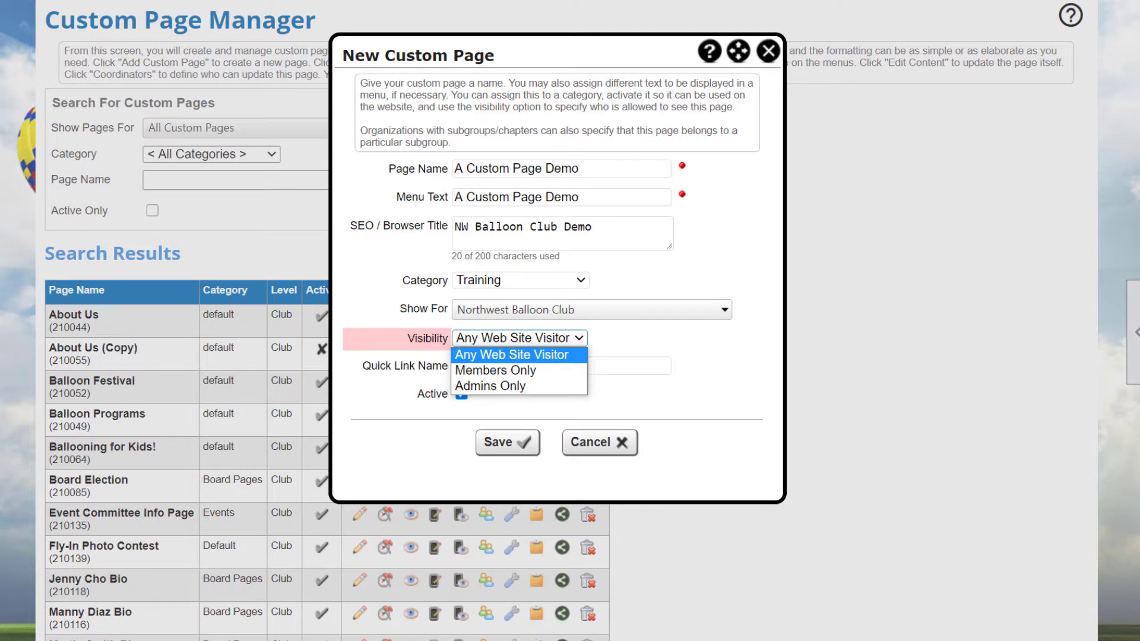
pyautogui.press('Escape')
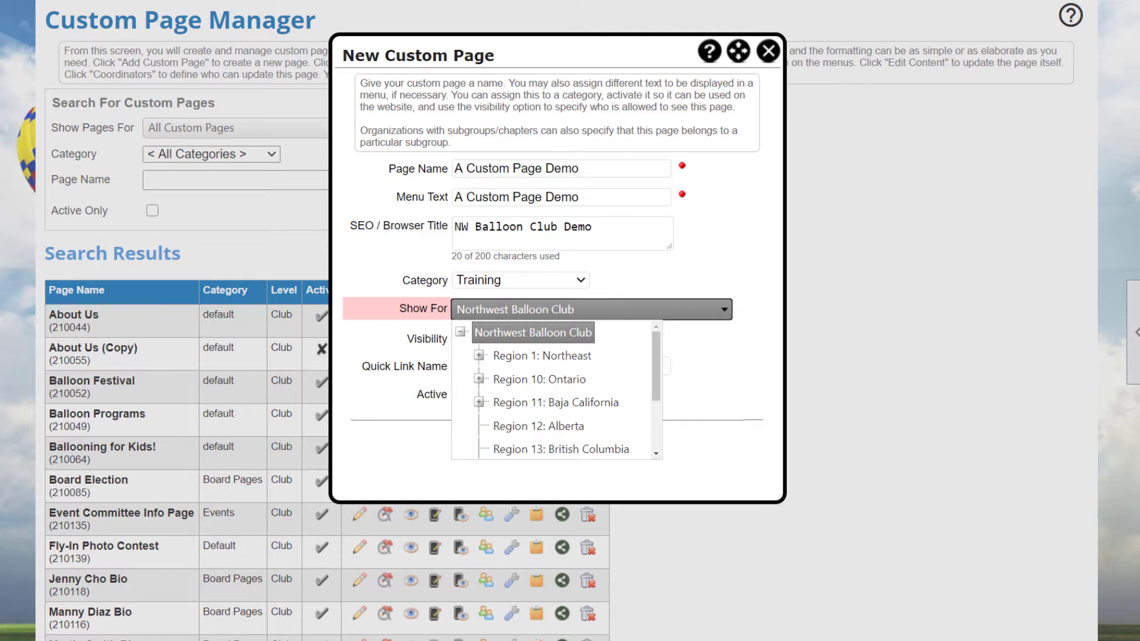
pyautogui.click(701, 366)
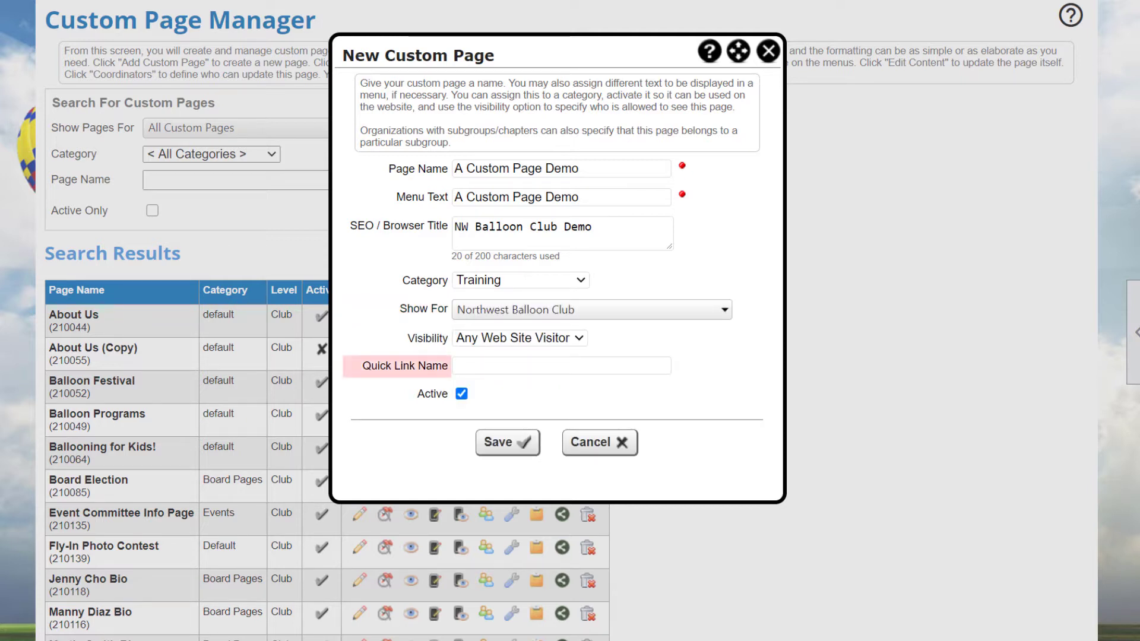
pyautogui.write('PageDemo')
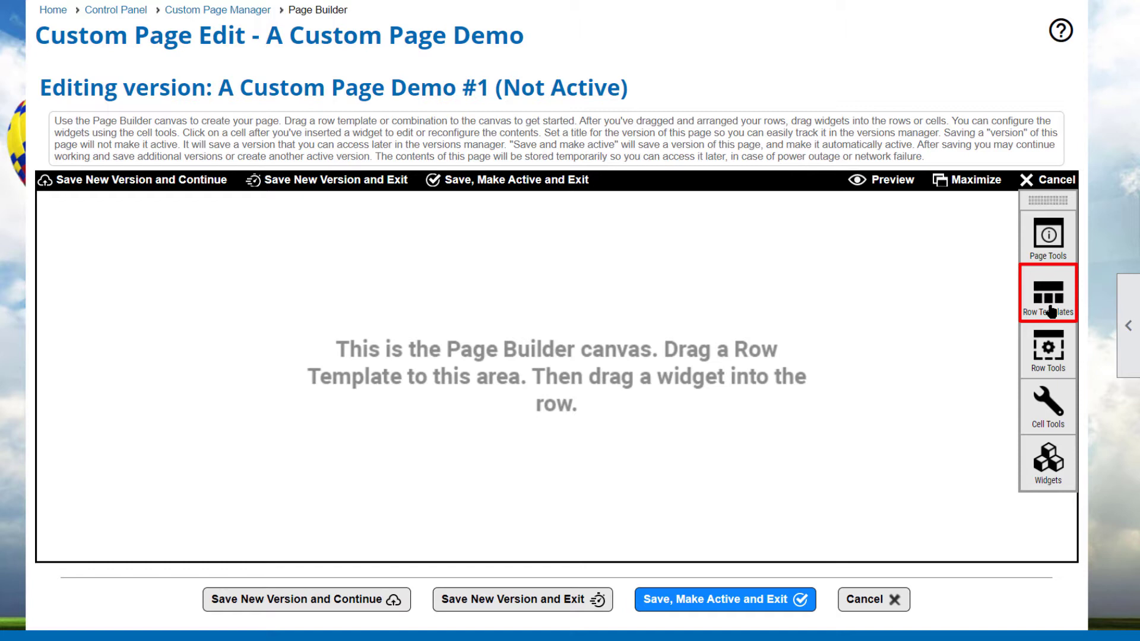
# Add an Events & News Feed combination row to the canvas and place a Half Image Half Text row above it
pyautogui.click(1050, 310)
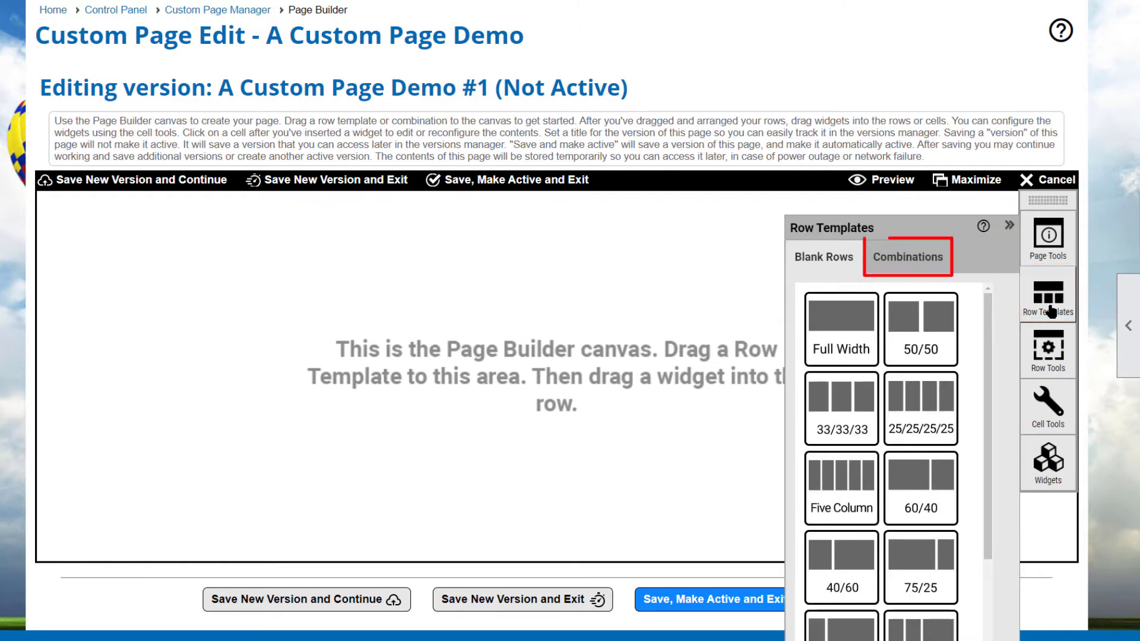
pyautogui.click(908, 257)
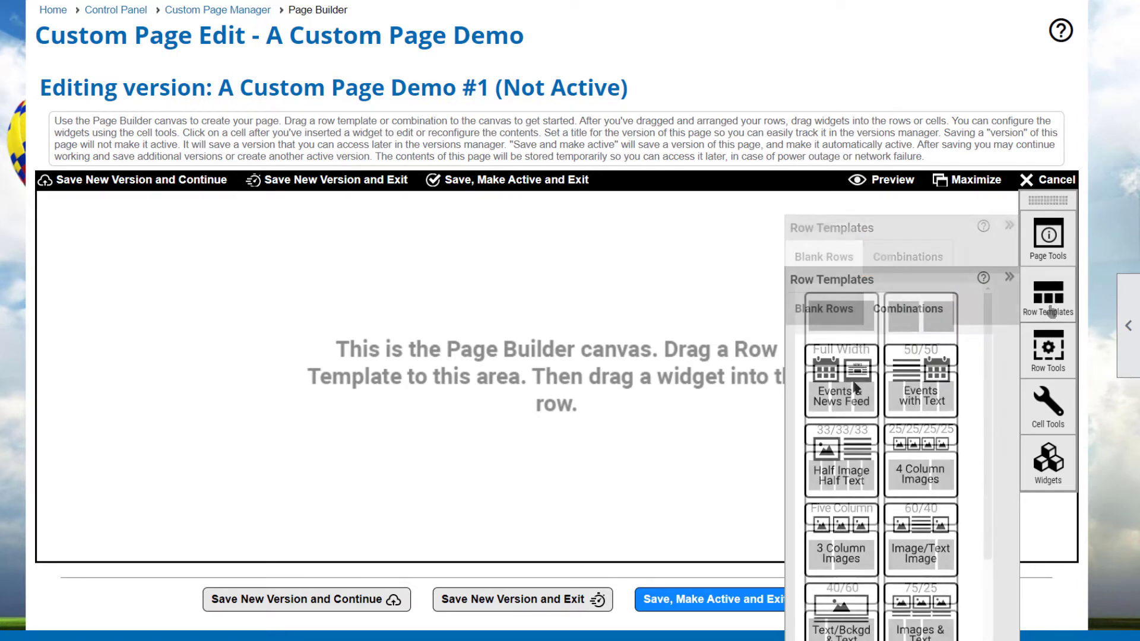
pyautogui.moveTo(413, 319); pyautogui.dragTo(76, 246)
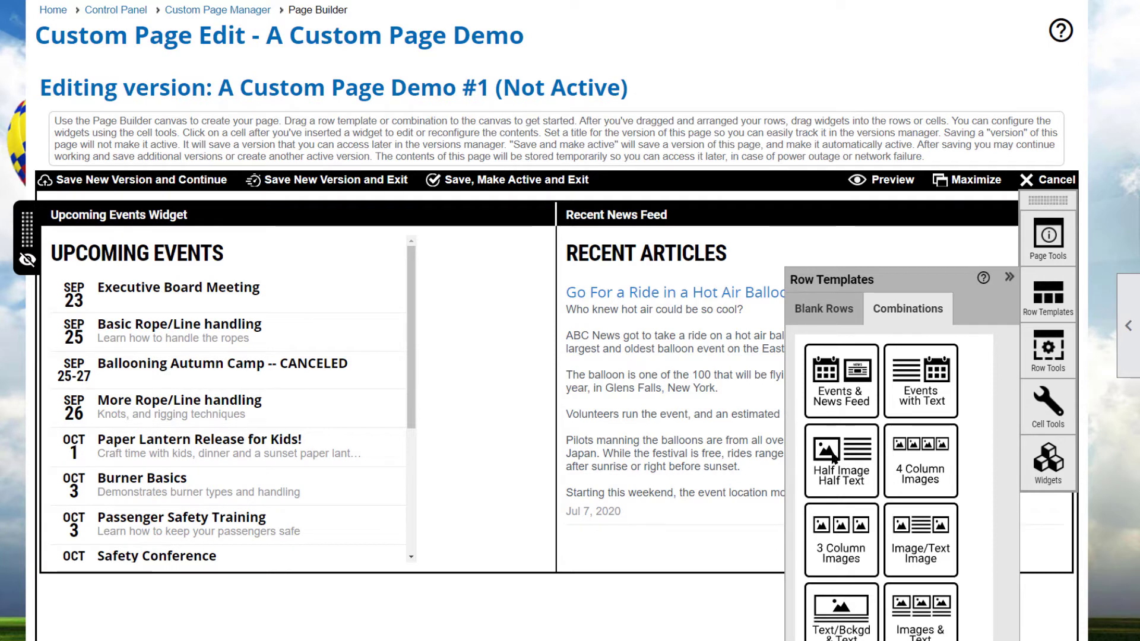
pyautogui.moveTo(838, 460); pyautogui.dragTo(100, 604)
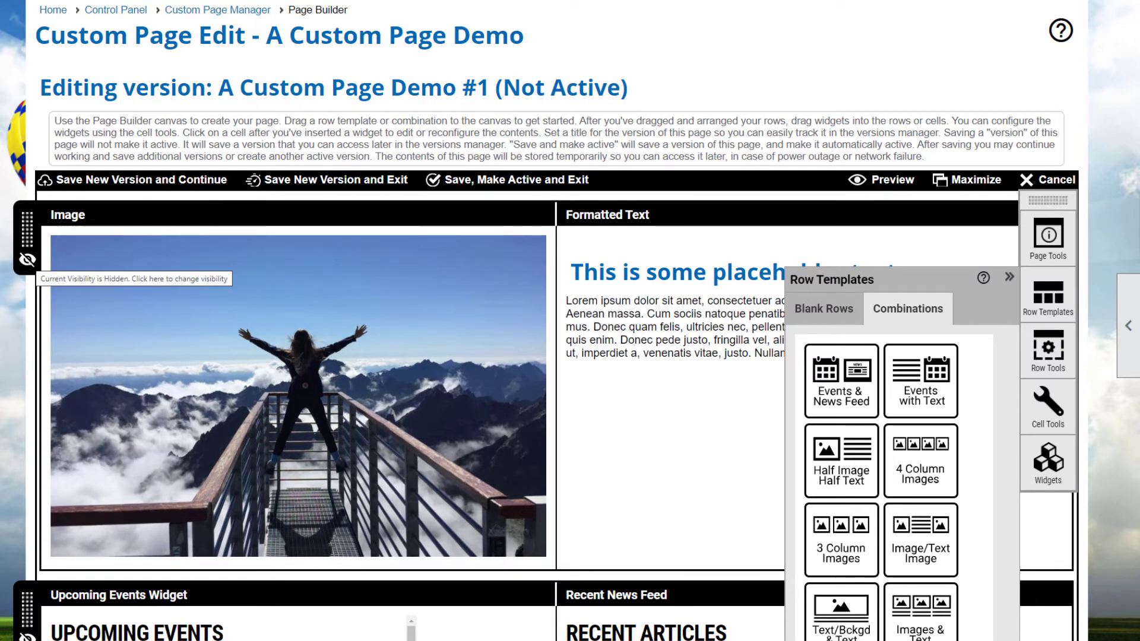
# Make the image and text row visible to everyone and check its row visibility setting
pyautogui.click(27, 260)
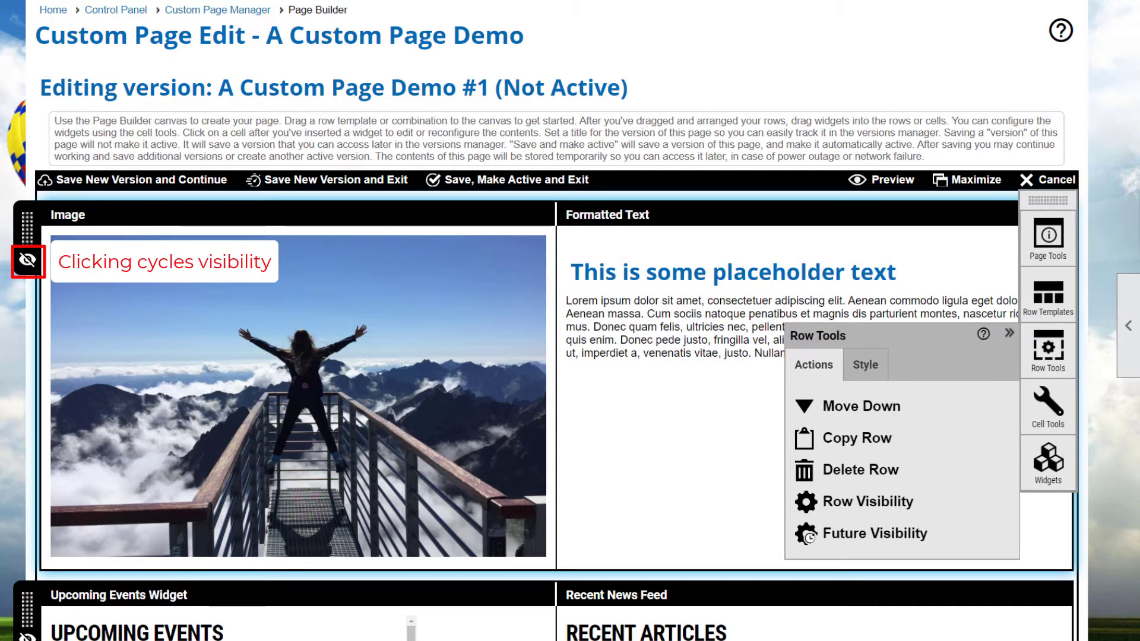
pyautogui.click(27, 259)
pyautogui.click(28, 260)
pyautogui.click(27, 260)
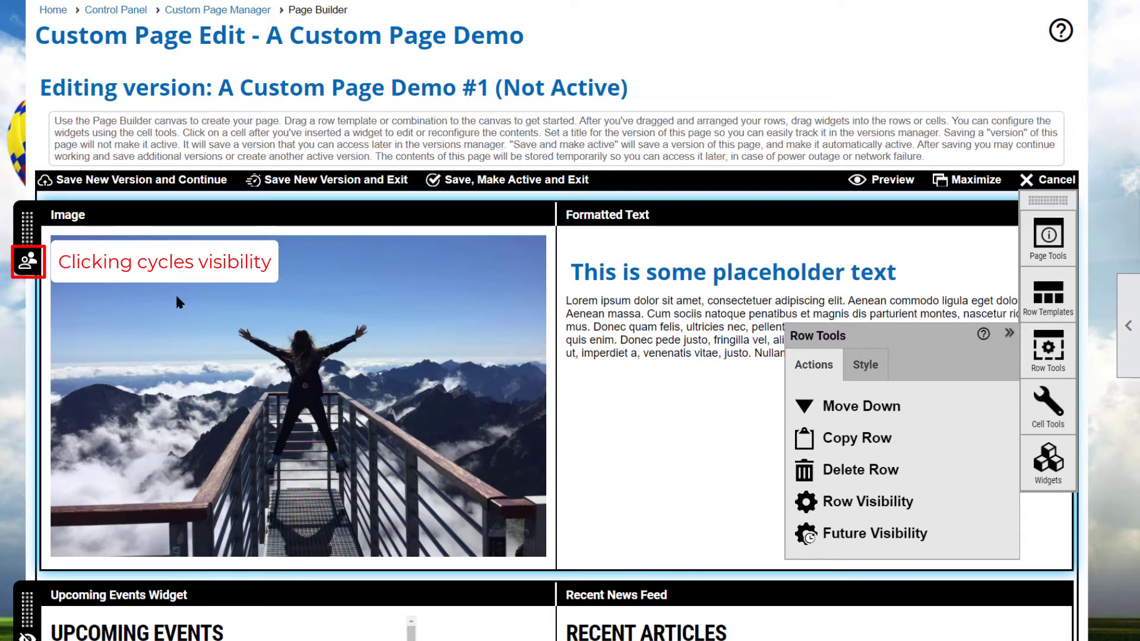
pyautogui.click(891, 507)
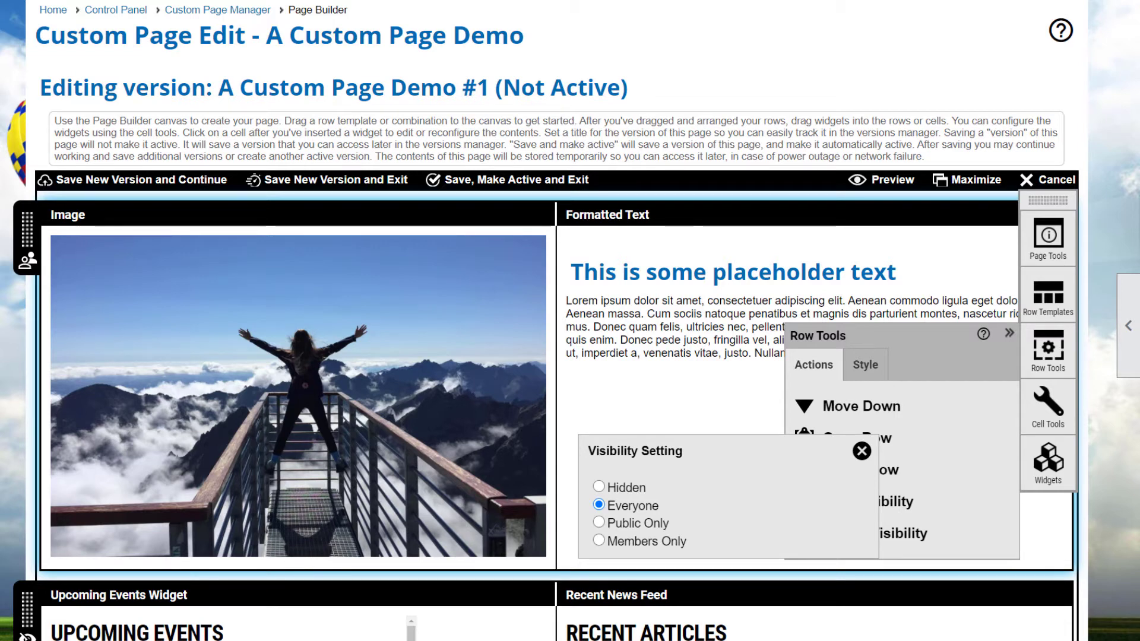
# Set the visibility of the upcoming events and news feed row to Members Only
pyautogui.click(27, 610)
pyautogui.scroll(-2, 557, 380)
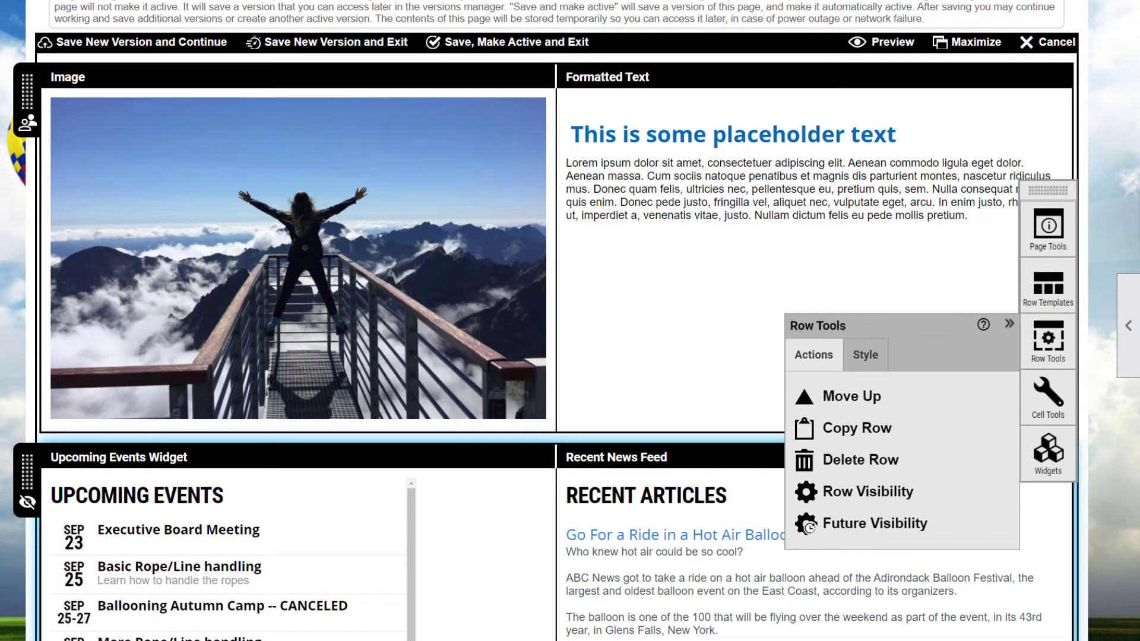
pyautogui.click(854, 492)
pyautogui.click(598, 531)
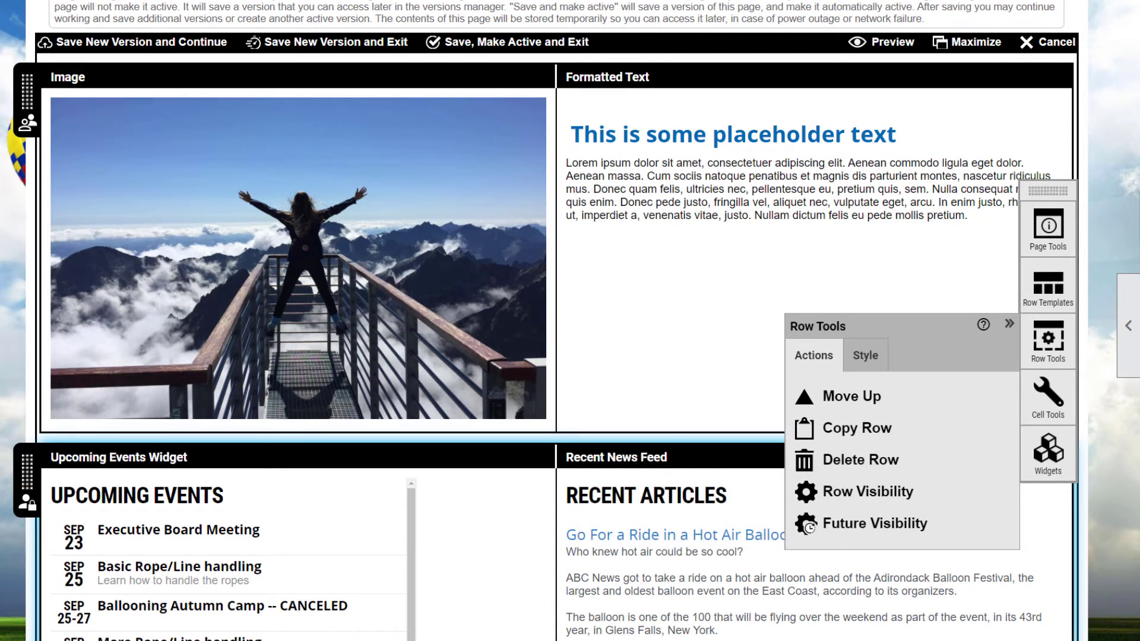
# Replace the placeholder image with the AwesomeBalloons graphic and enlarge it within its cell
pyautogui.click(367, 320)
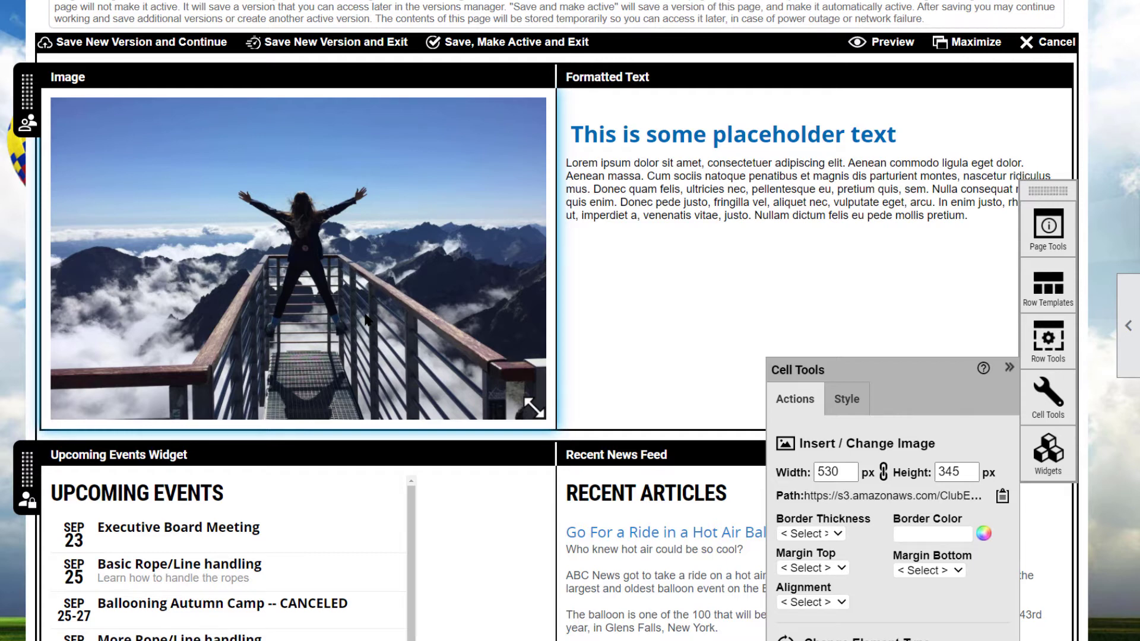
pyautogui.click(848, 448)
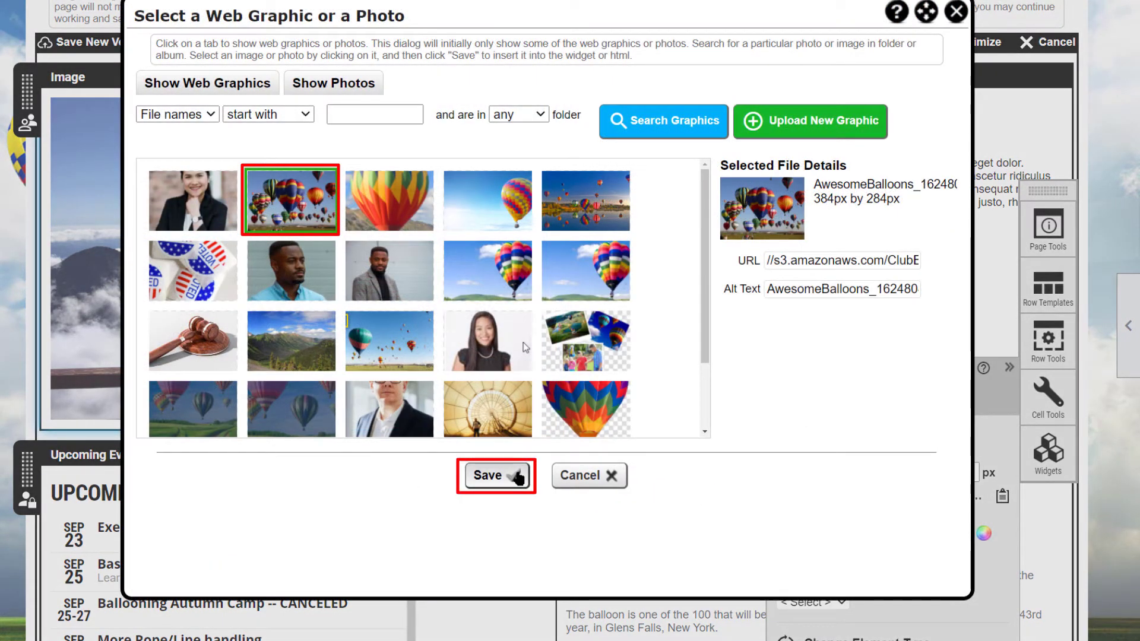
pyautogui.click(516, 477)
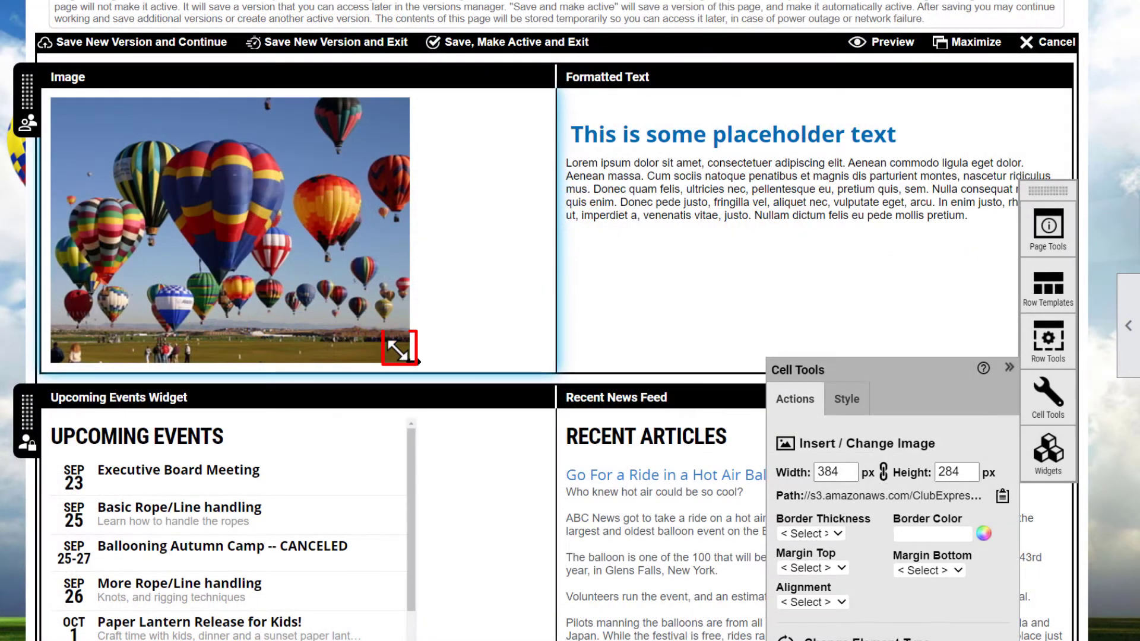
pyautogui.moveTo(416, 360); pyautogui.dragTo(601, 411)
# Replace the placeholder text beside the image with a Fly-In Photo Contest heading, the Rules and Use list, and the Winners section
pyautogui.click(784, 194)
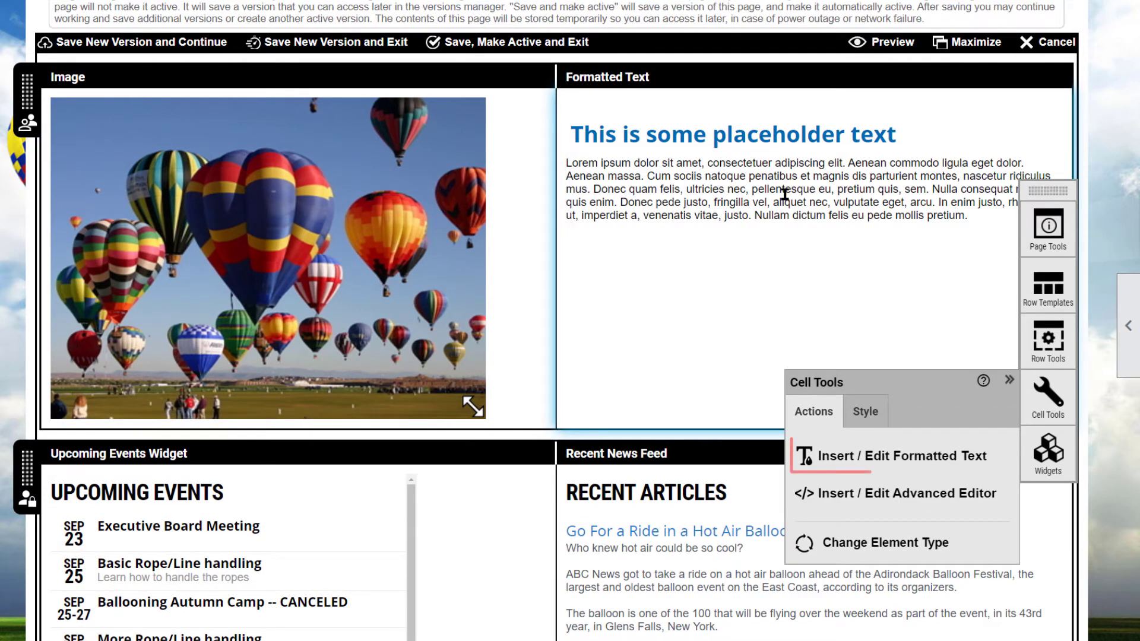
pyautogui.click(947, 457)
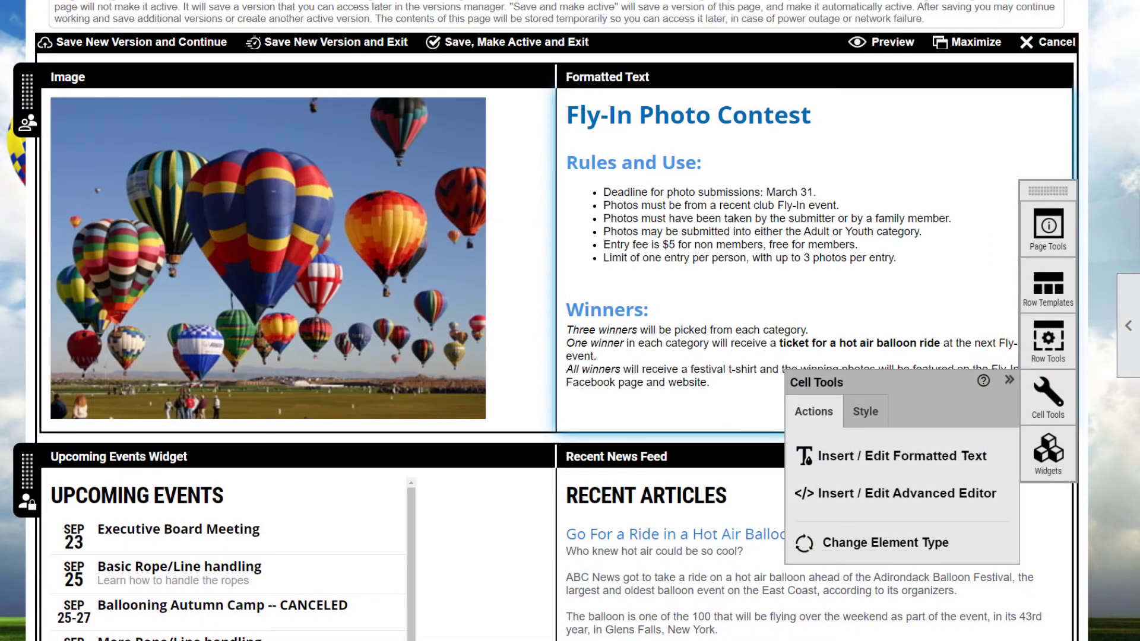
pyautogui.scroll(-6, 546, 321)
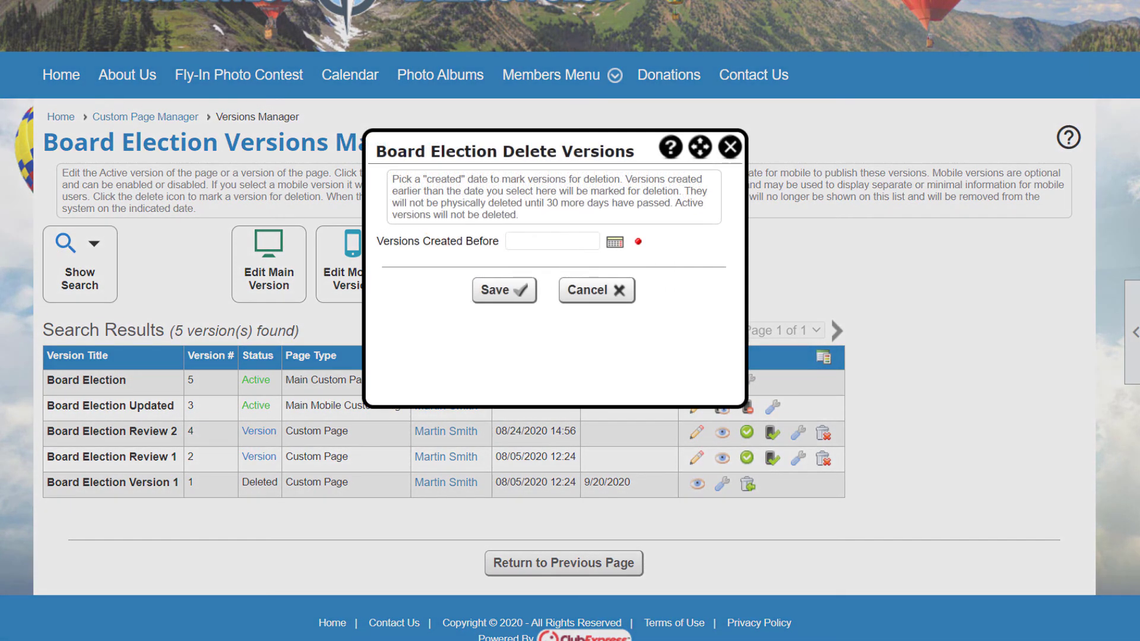
# Open the date picker for the creation cutoff date in the Board Election version deletion settings
pyautogui.click(619, 243)
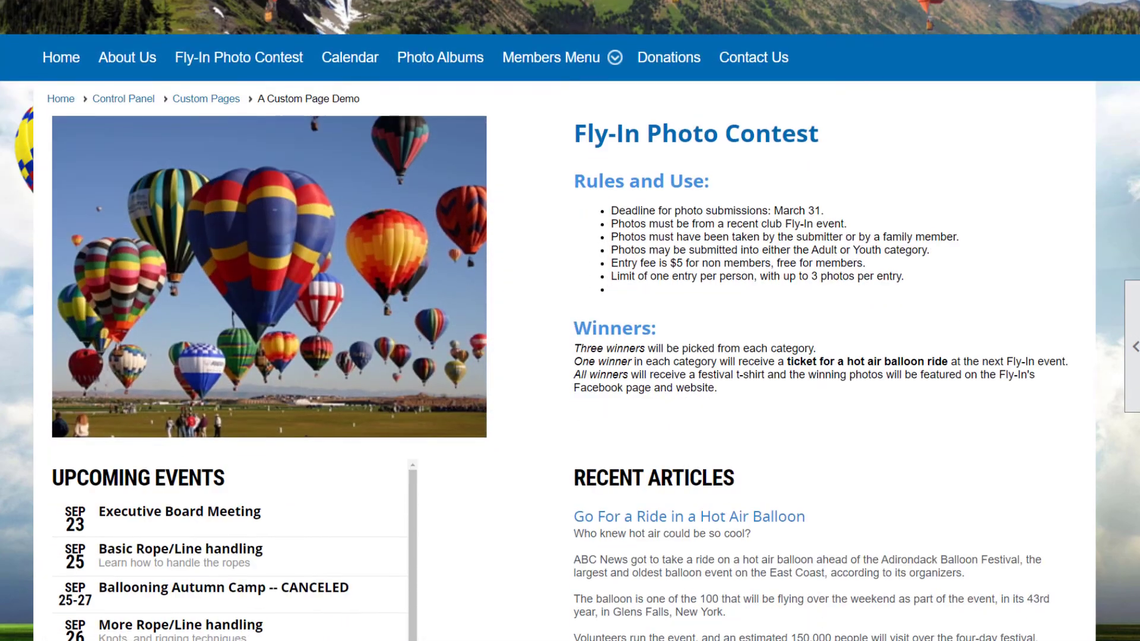
# View the custom demo page and check which desktop versions are available as the source for its mobile version
pyautogui.scroll(-1, 570, 321)
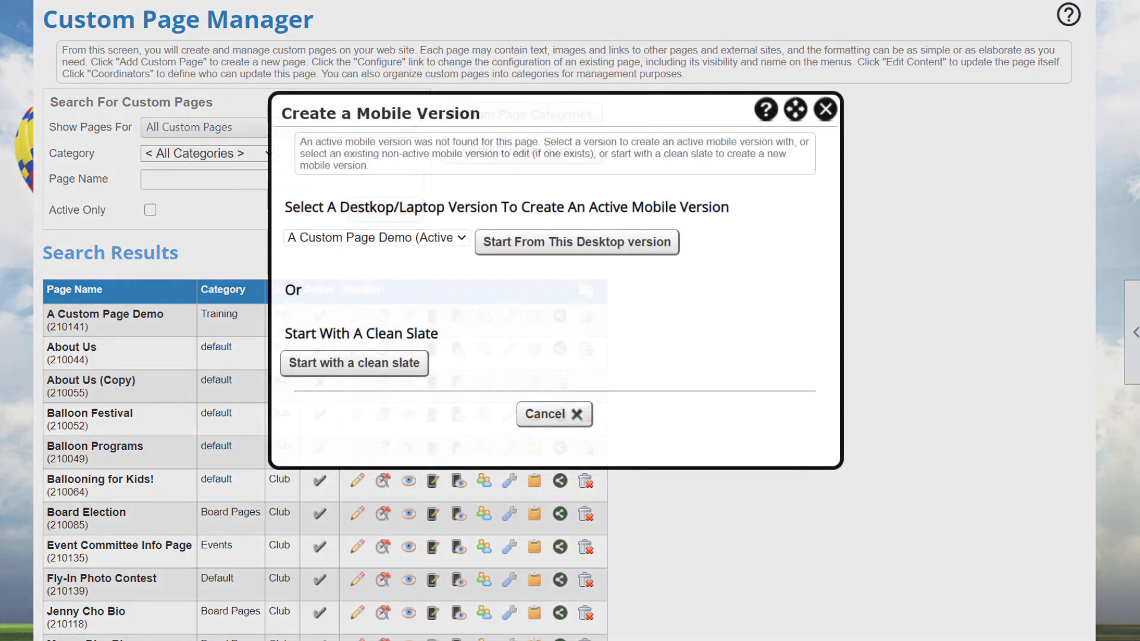
pyautogui.click(462, 238)
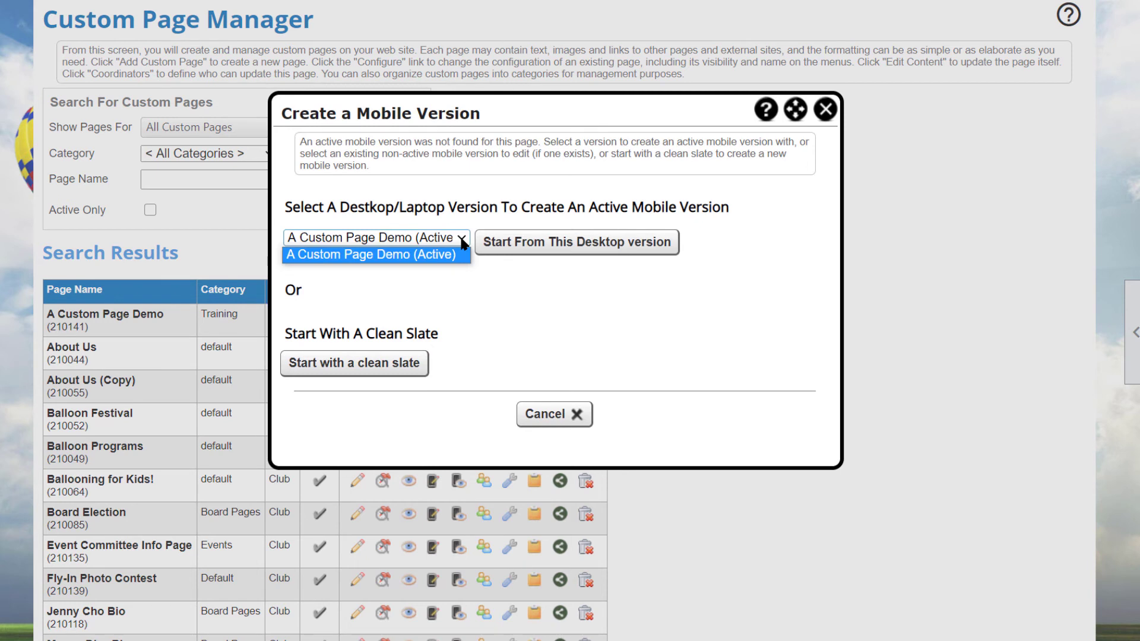
pyautogui.click(462, 240)
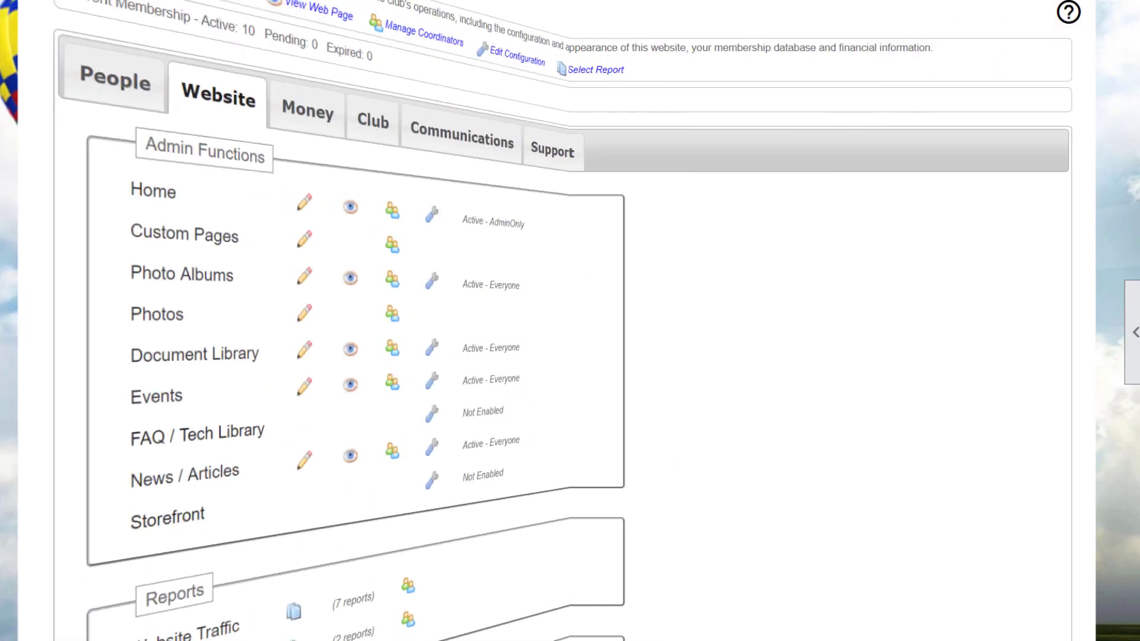
# Filter the Member Menu's available items to Custom Pages and add Board Election to its selected items
pyautogui.scroll(-8, 570, 321)
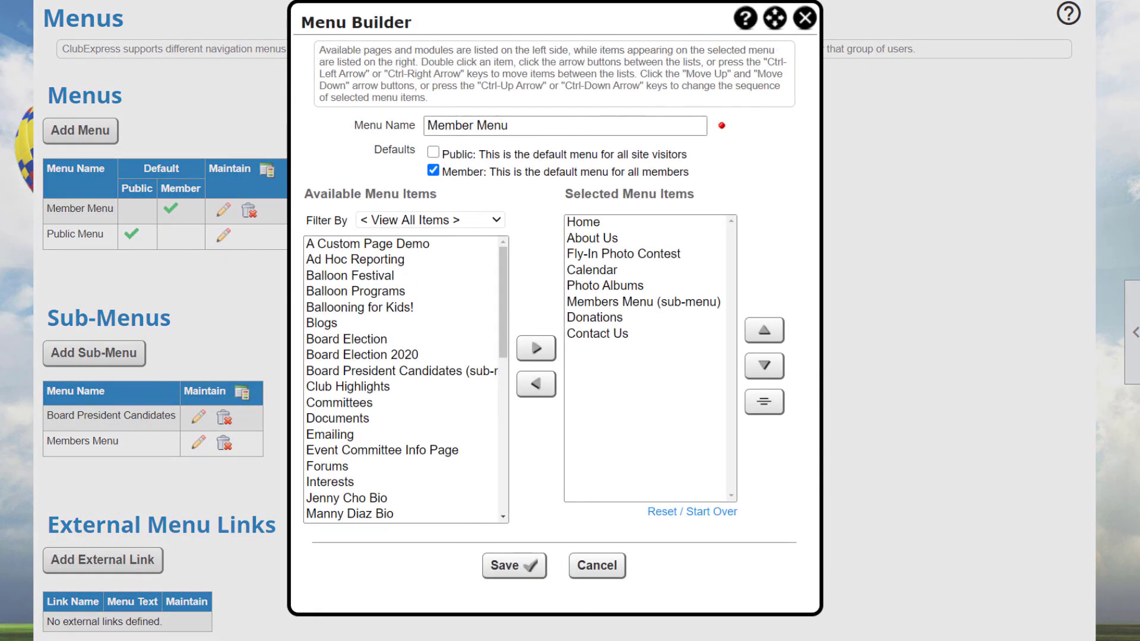
pyautogui.click(430, 219)
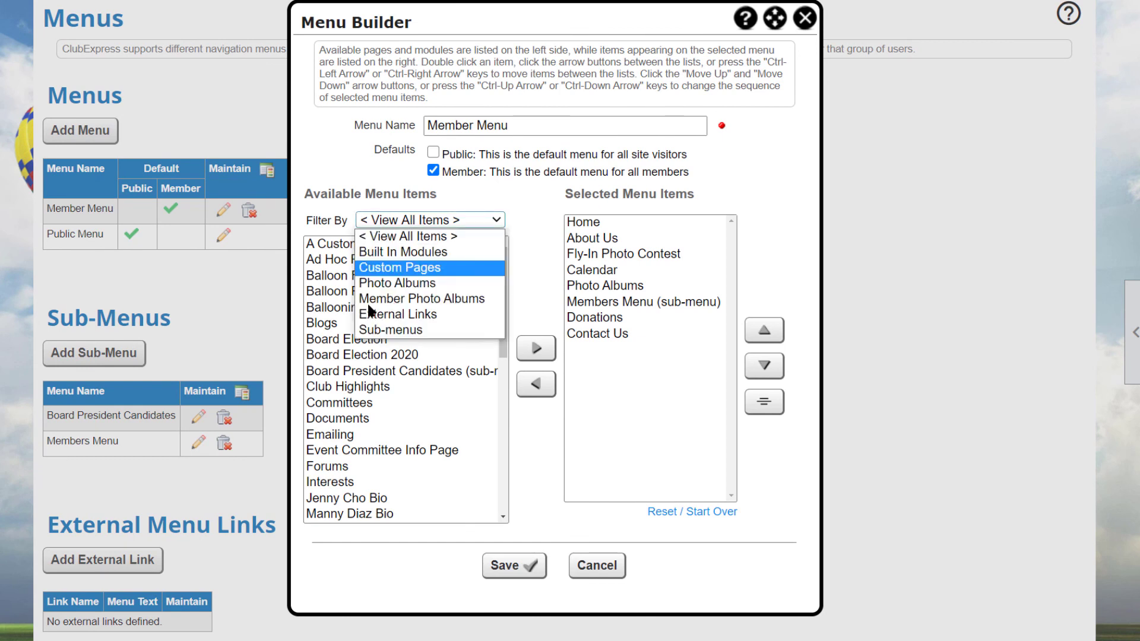
pyautogui.click(400, 267)
pyautogui.click(368, 307)
pyautogui.click(536, 348)
# Move Board Election up the Member Menu so it sits between Fly-In Photo Contest and Calendar
pyautogui.click(619, 355)
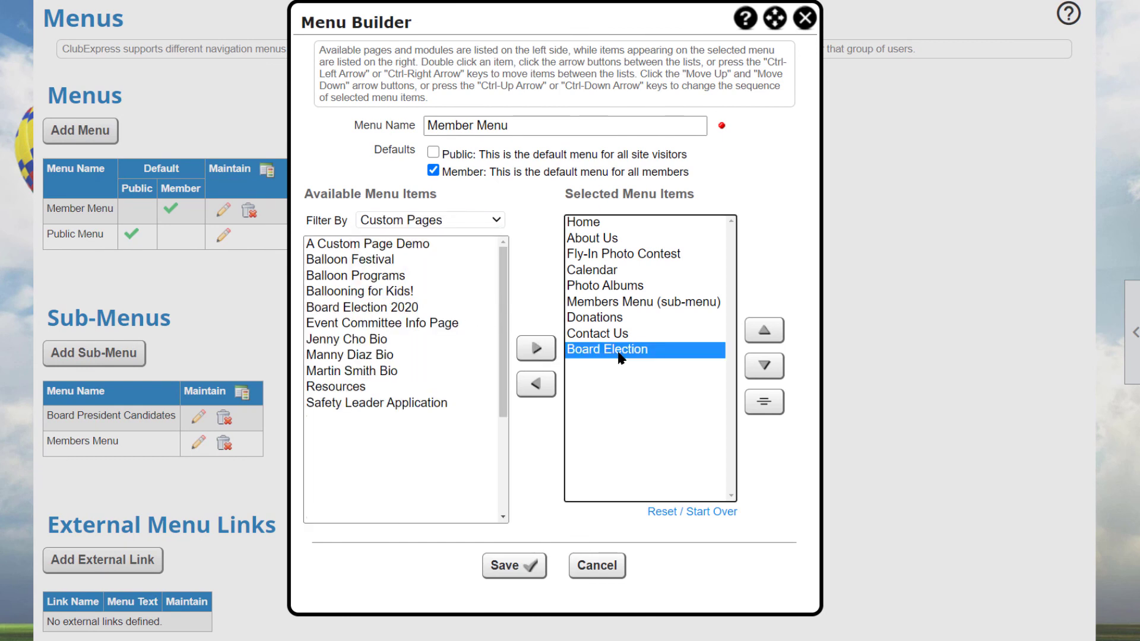
pyautogui.click(779, 333)
pyautogui.click(779, 333)
pyautogui.click(779, 332)
pyautogui.click(779, 332)
pyautogui.click(778, 333)
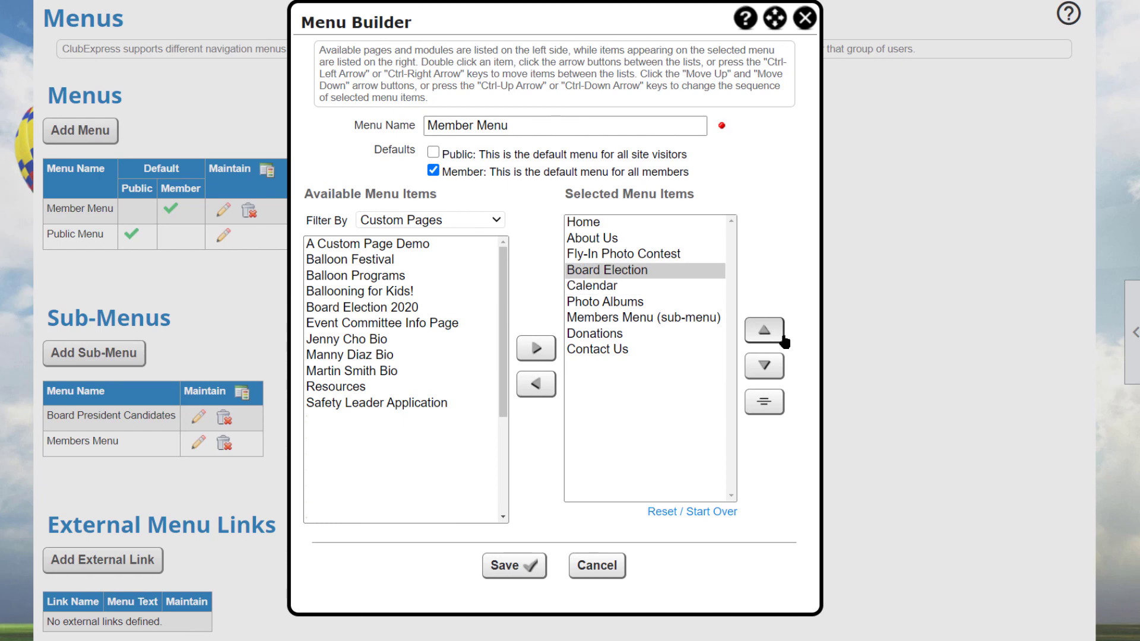